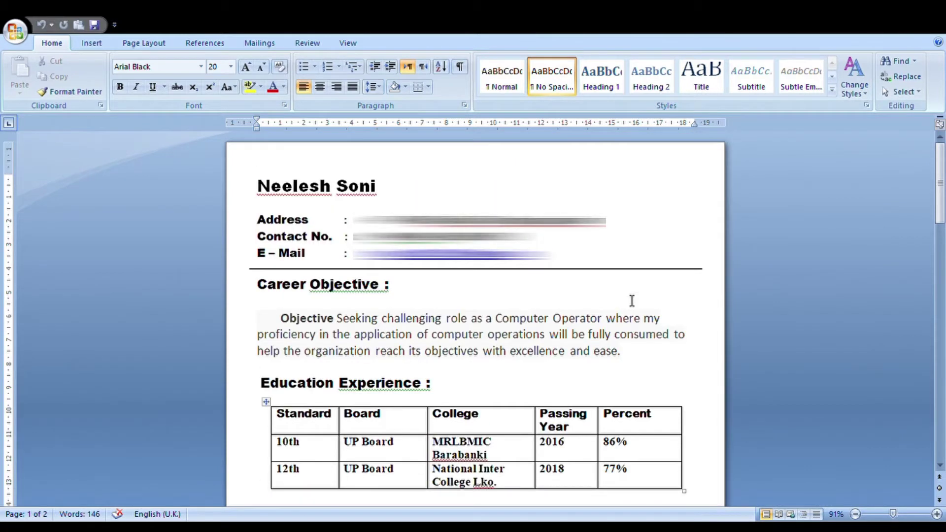
scroll(632, 300, down, 1)
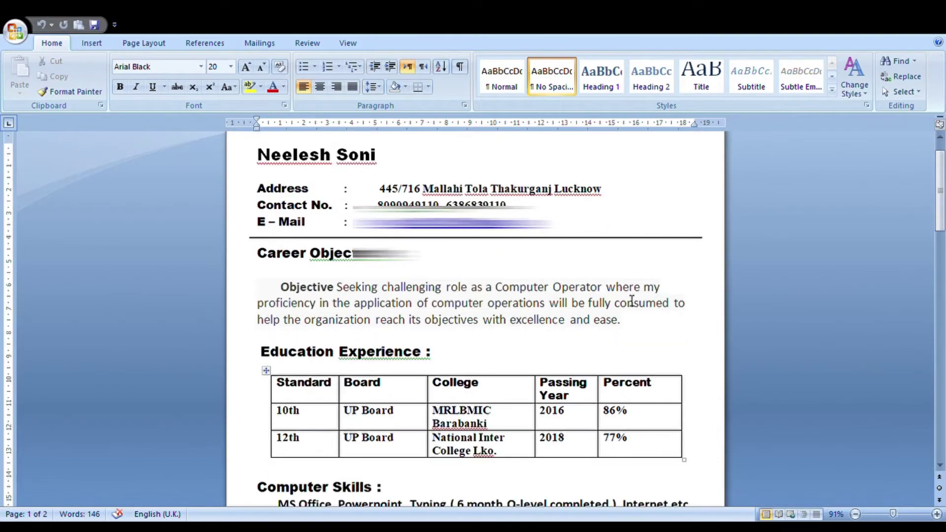
scroll(631, 301, down, 1)
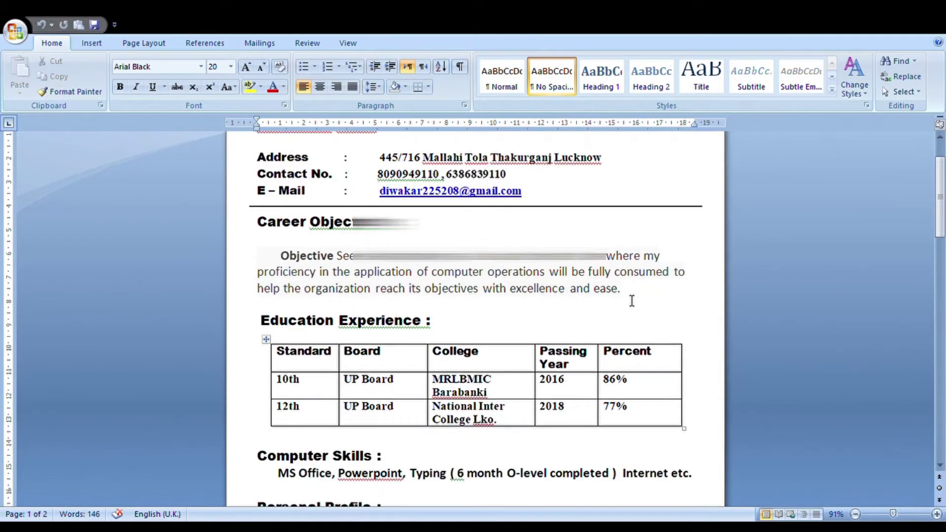
scroll(631, 300, down, 1)
scroll(631, 300, down, 1)
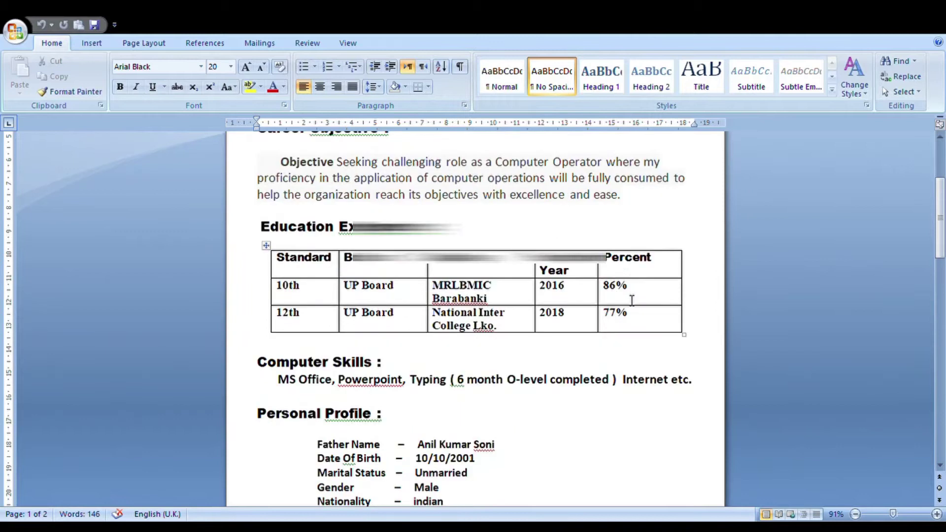
scroll(631, 301, down, 1)
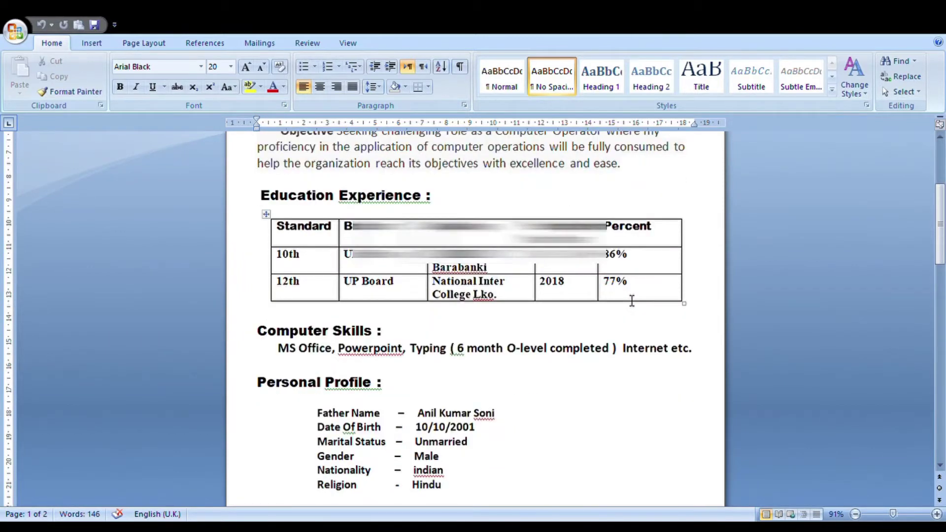
scroll(632, 300, down, 1)
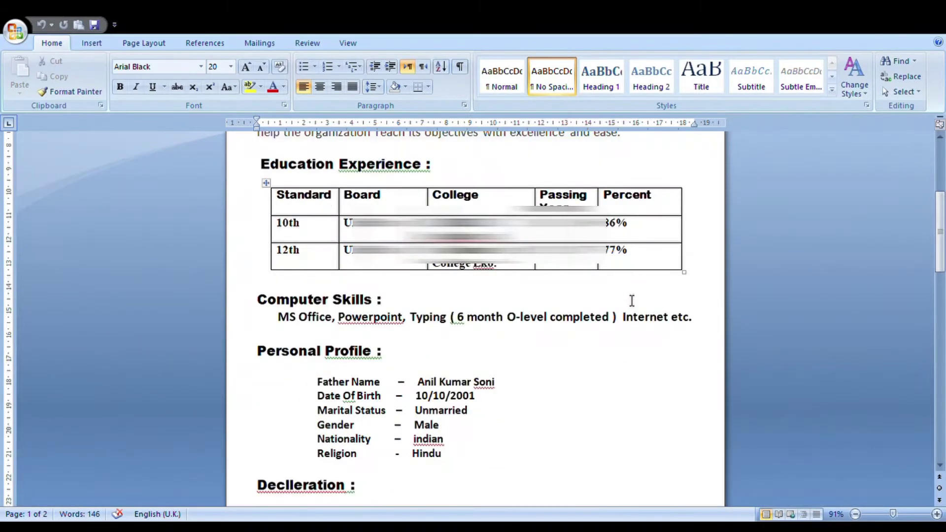
key(ctrl+Home)
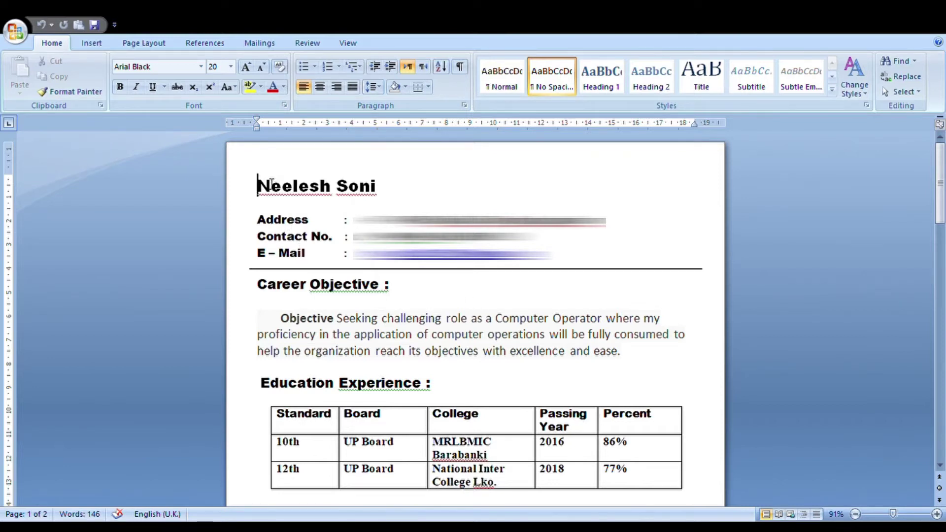
drag(313, 182, 413, 184)
click(408, 184)
click(87, 43)
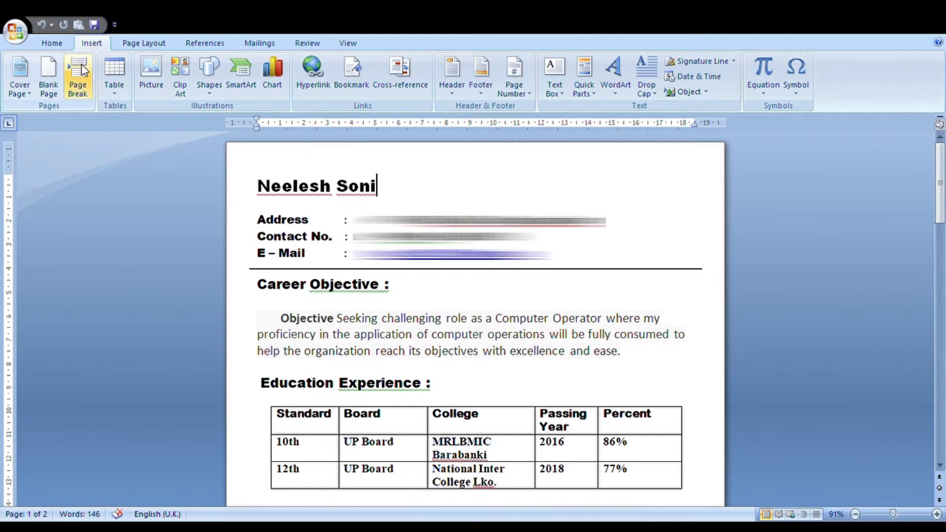
click(64, 43)
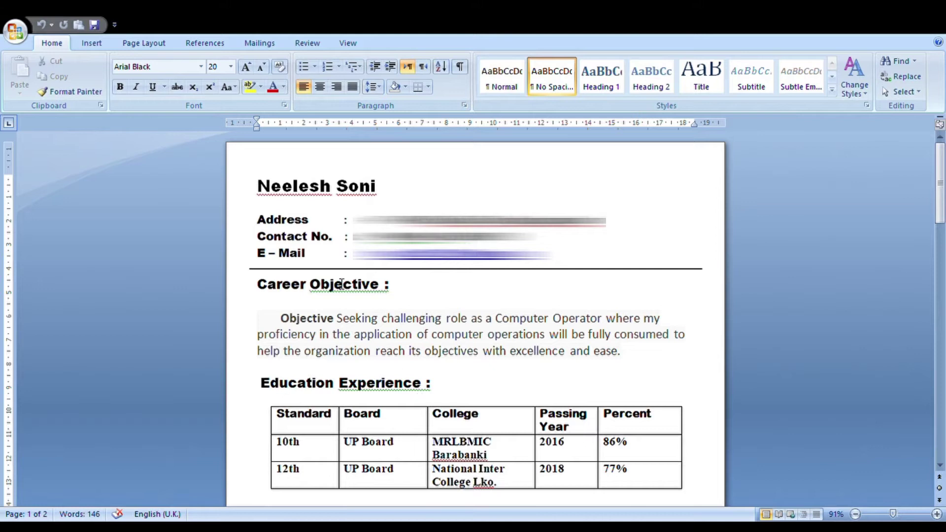
mouse_move(294, 417)
click(83, 48)
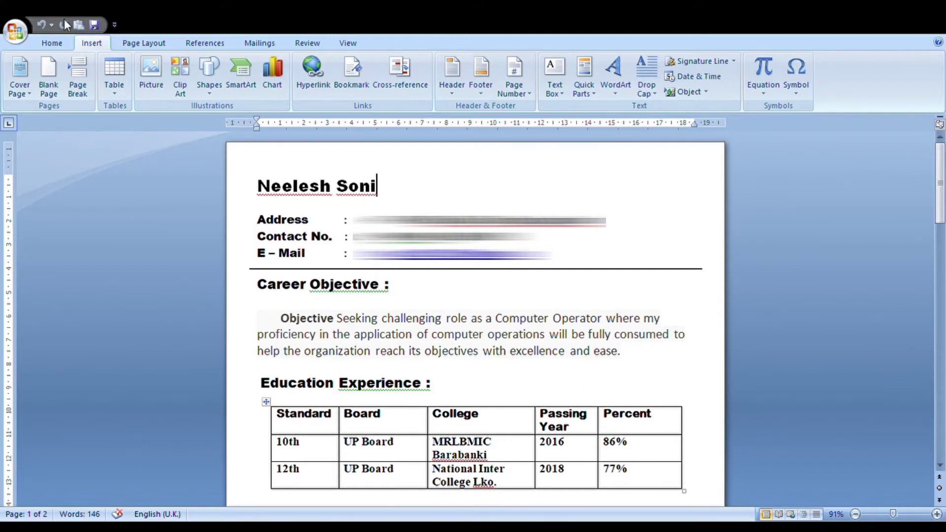
click(52, 44)
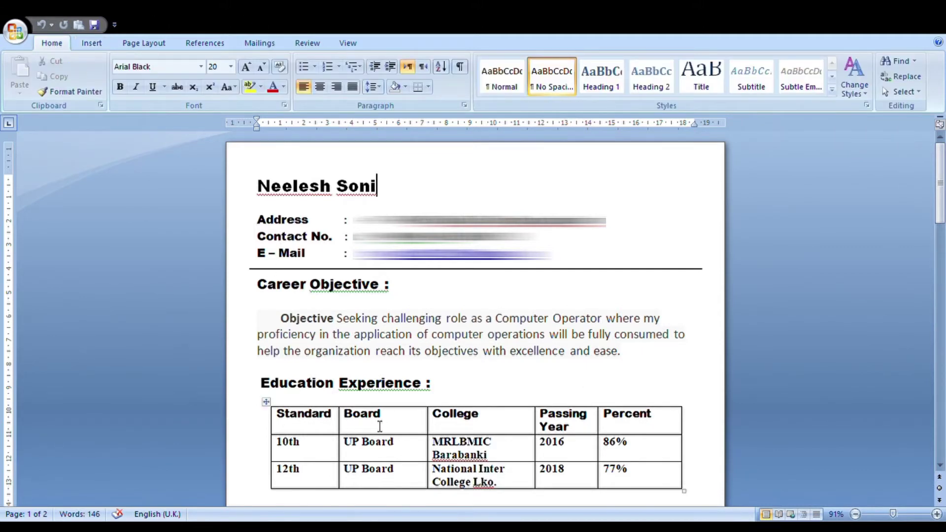
scroll(379, 427, down, 2)
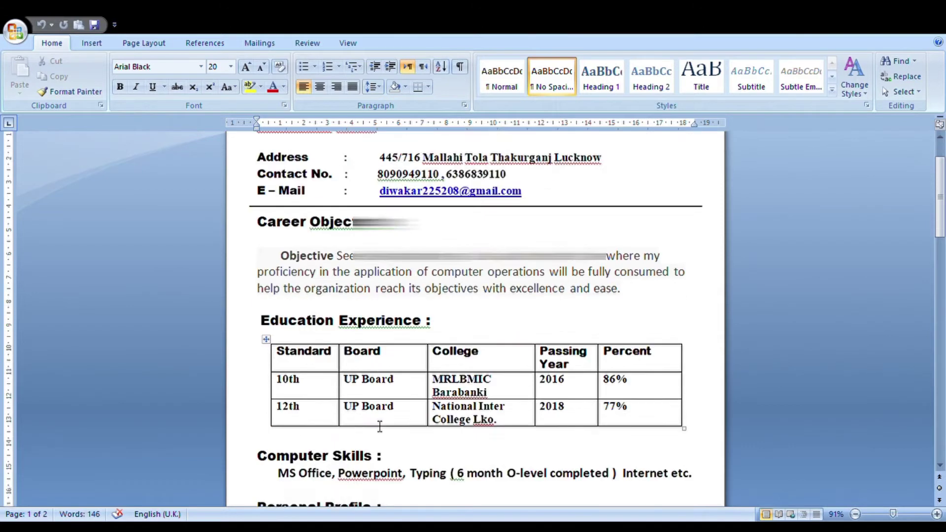
scroll(380, 426, down, 3)
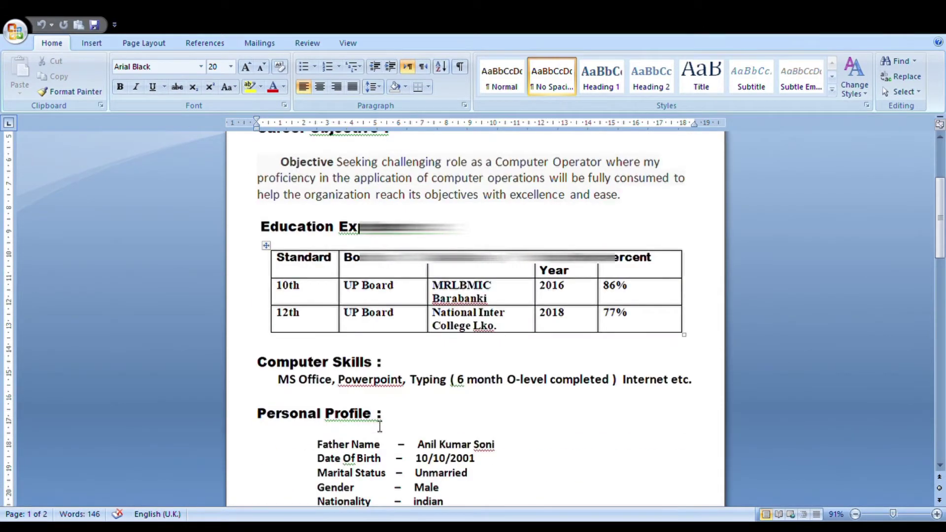
scroll(379, 426, down, 1)
key(ctrl+Home)
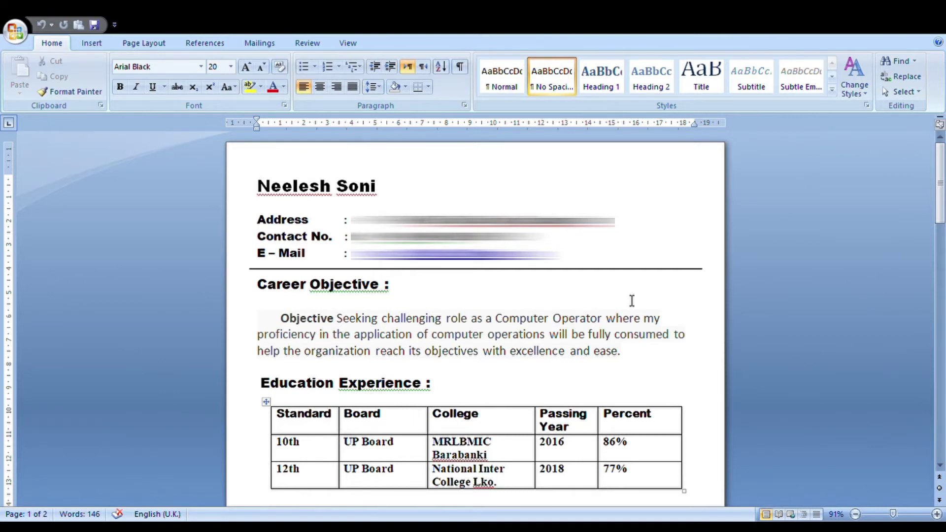
scroll(631, 300, down, 1)
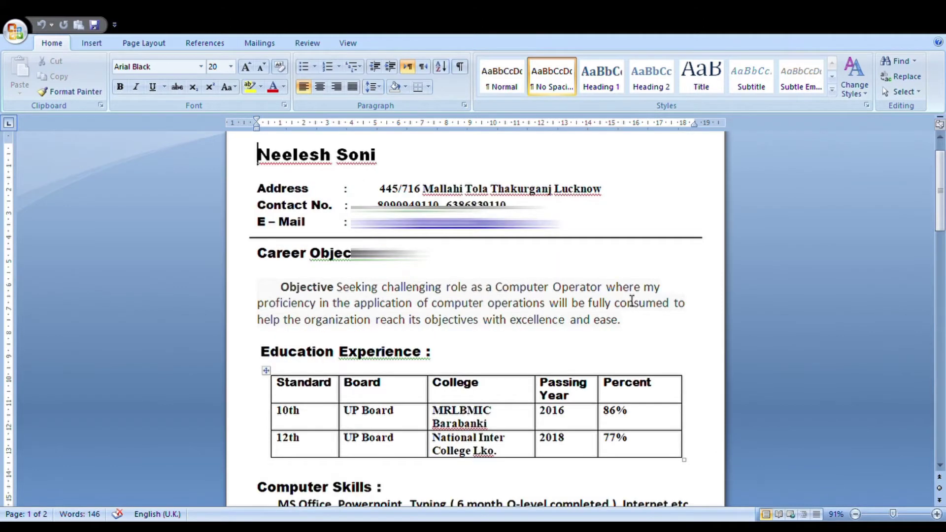
scroll(632, 300, up, 1)
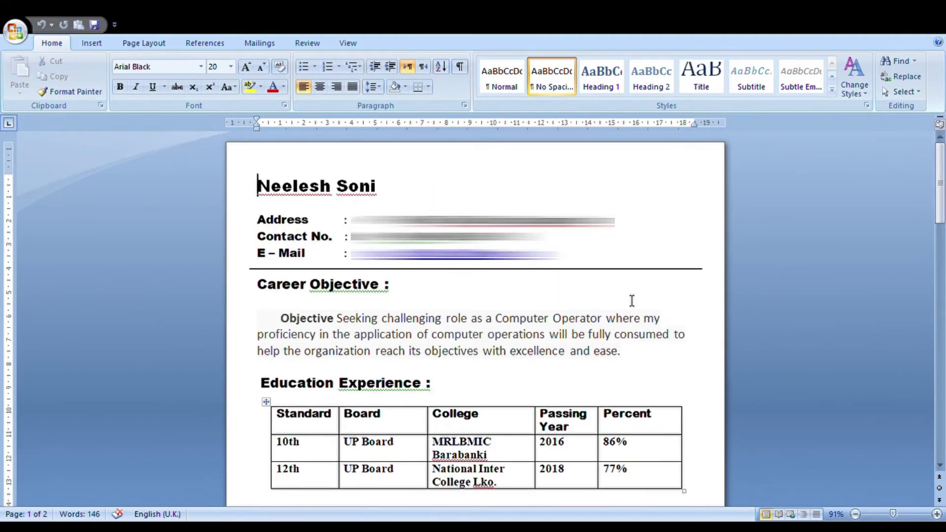
scroll(631, 301, down, 1)
scroll(632, 300, down, 1)
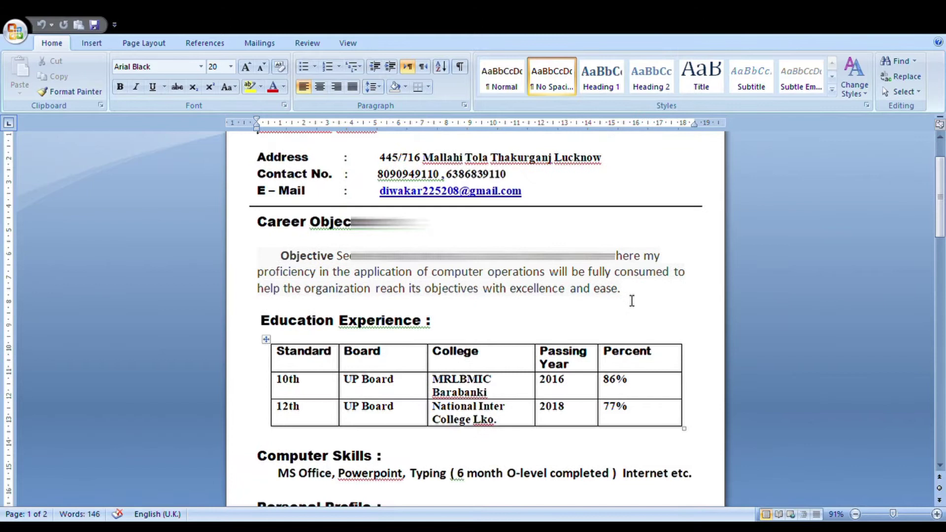
scroll(631, 301, down, 2)
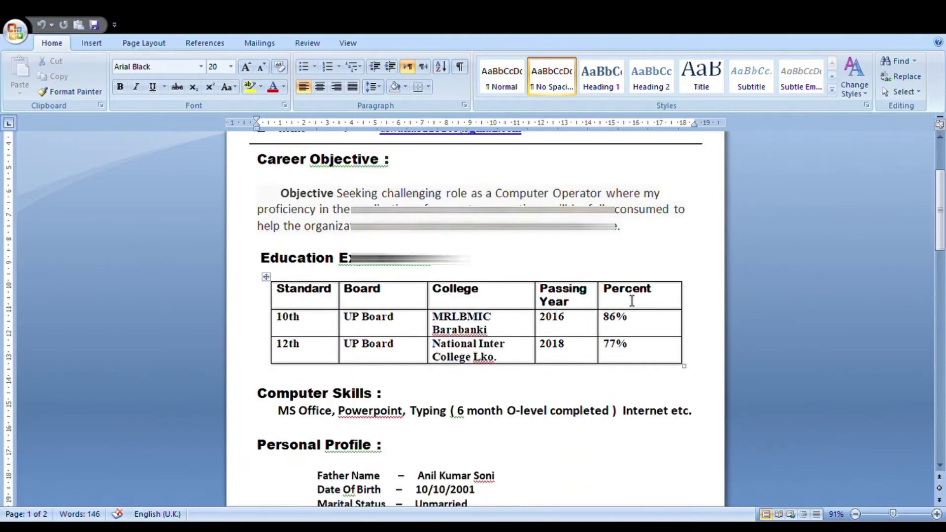
scroll(632, 300, down, 1)
scroll(632, 300, down, 1)
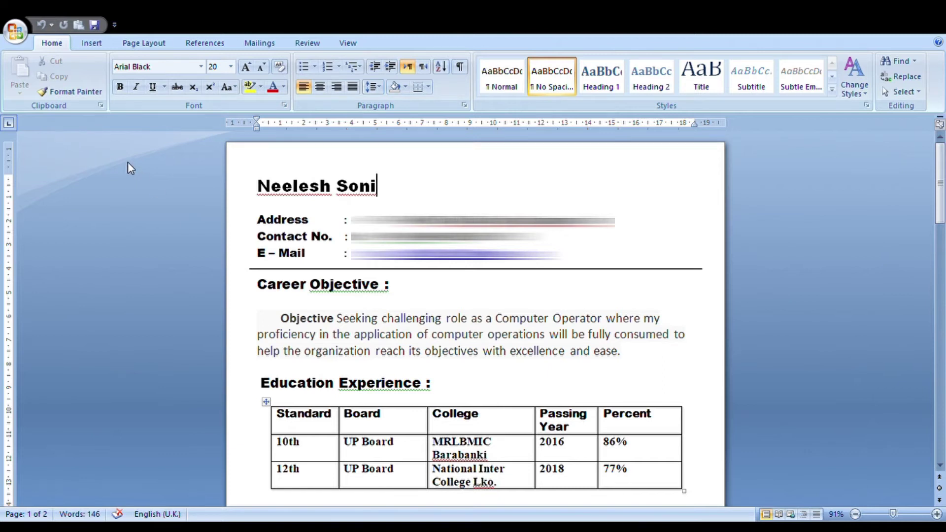
click(84, 46)
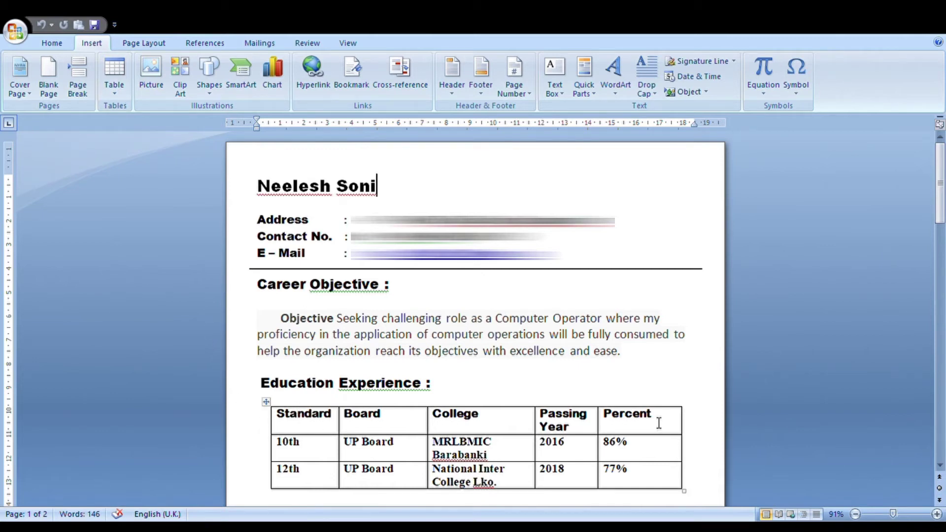
click(55, 43)
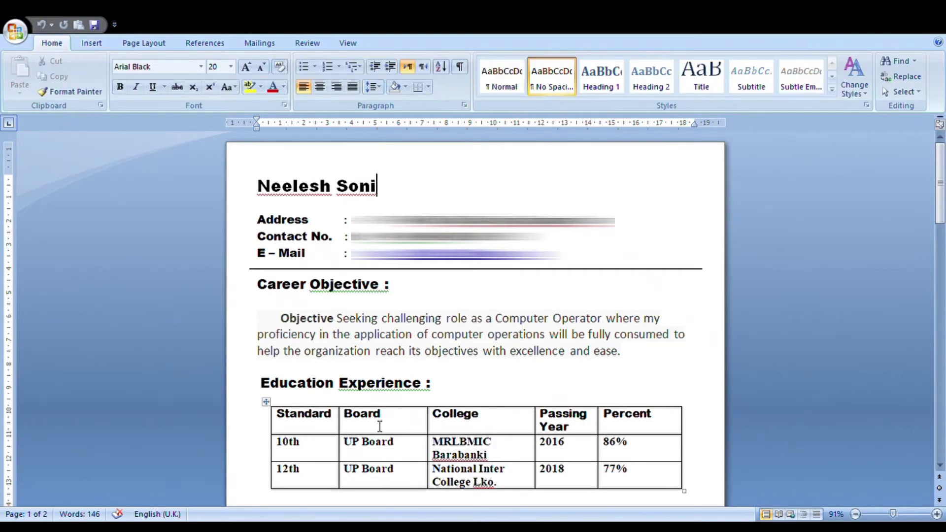
scroll(380, 426, down, 5)
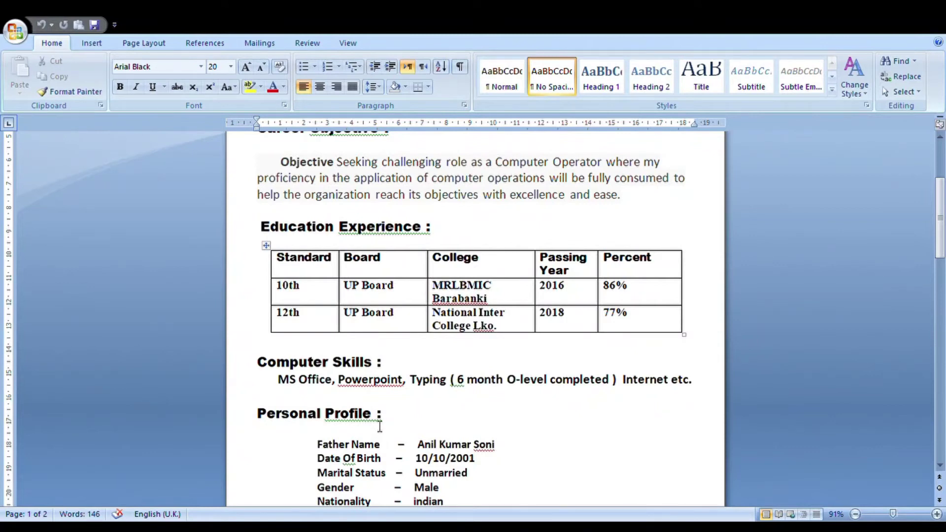
scroll(379, 427, down, 1)
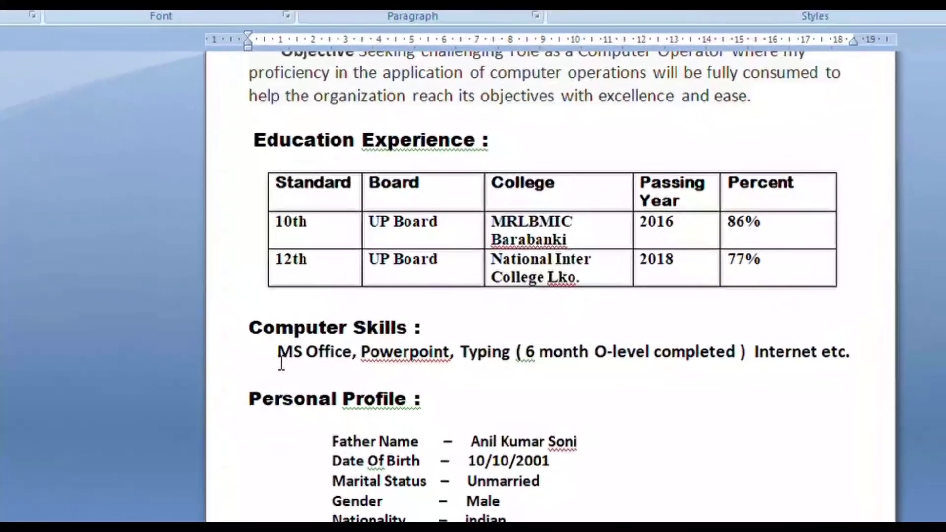
drag(278, 352, 606, 403)
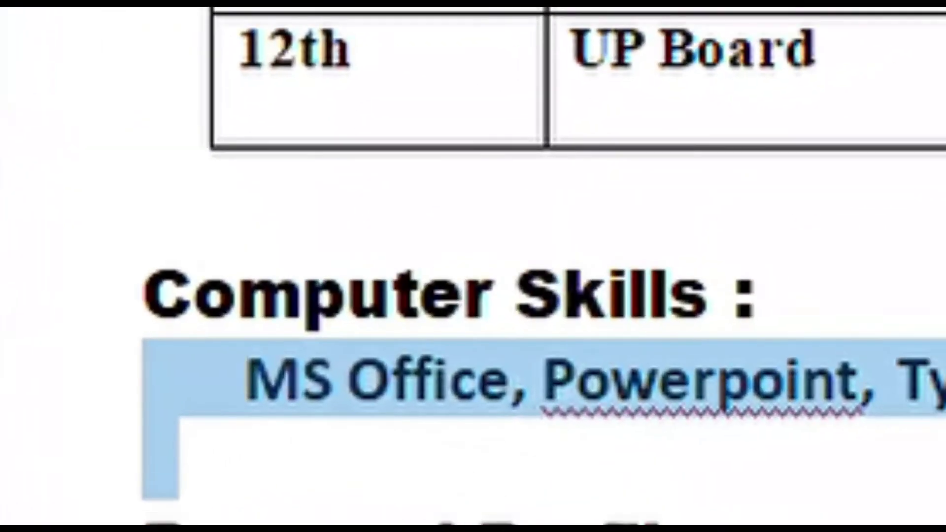
click(756, 508)
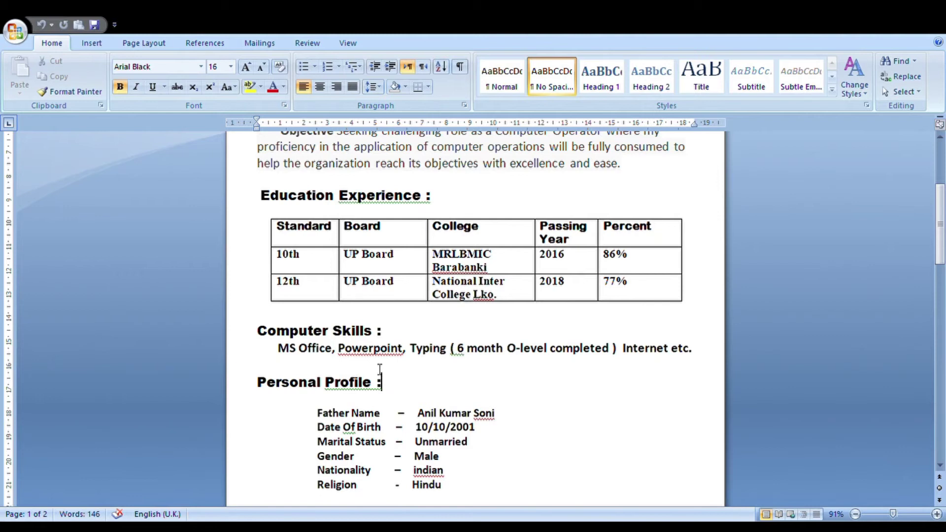
scroll(380, 369, down, 1)
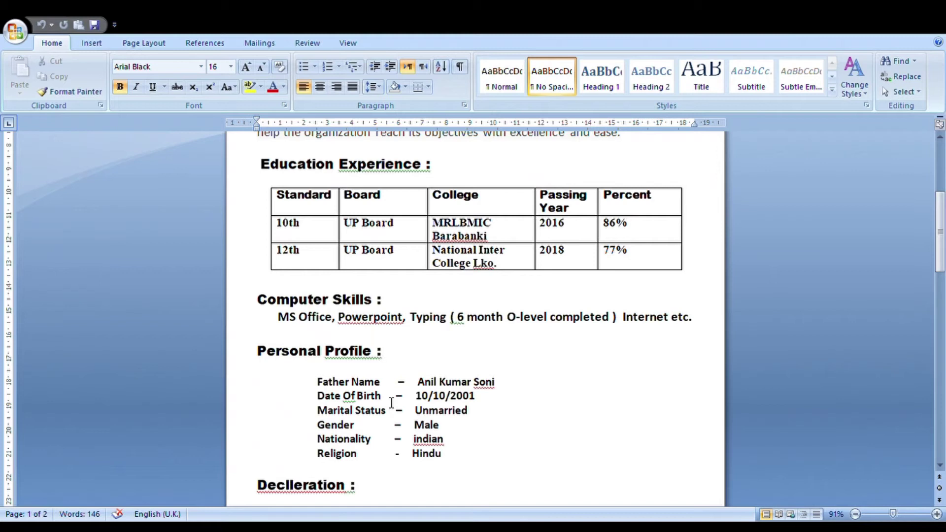
scroll(392, 402, down, 1)
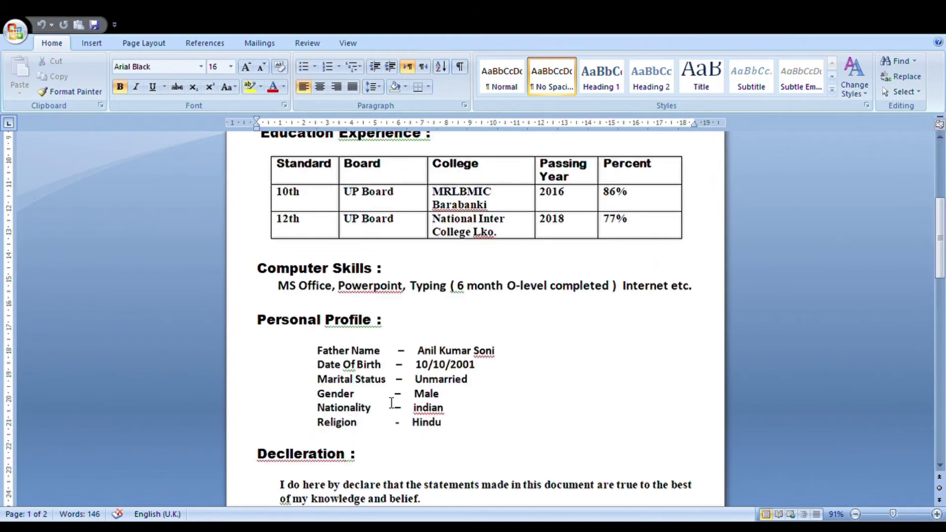
scroll(391, 403, down, 2)
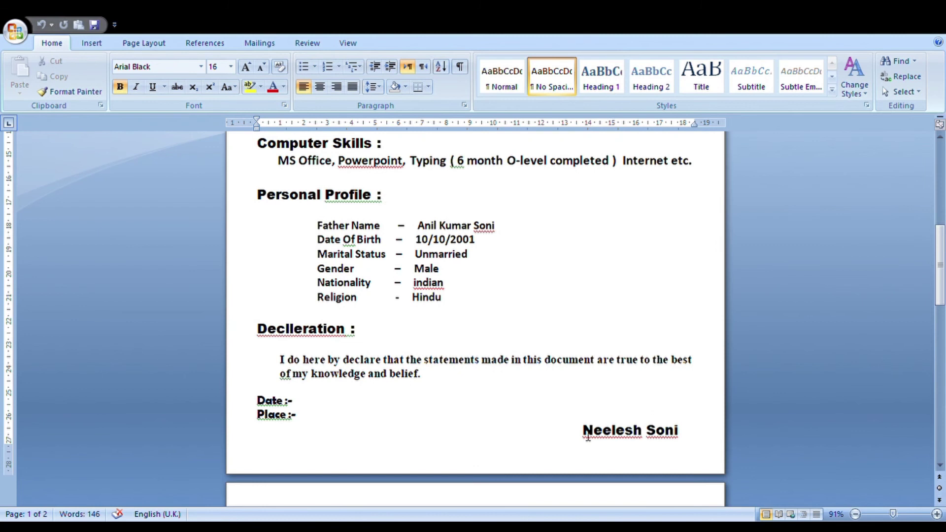
scroll(588, 436, up, 2)
scroll(587, 436, up, 4)
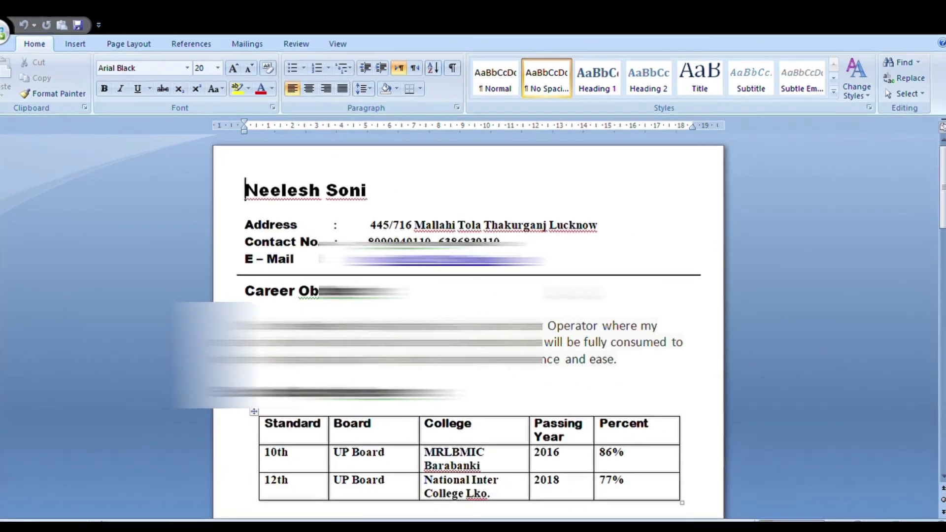